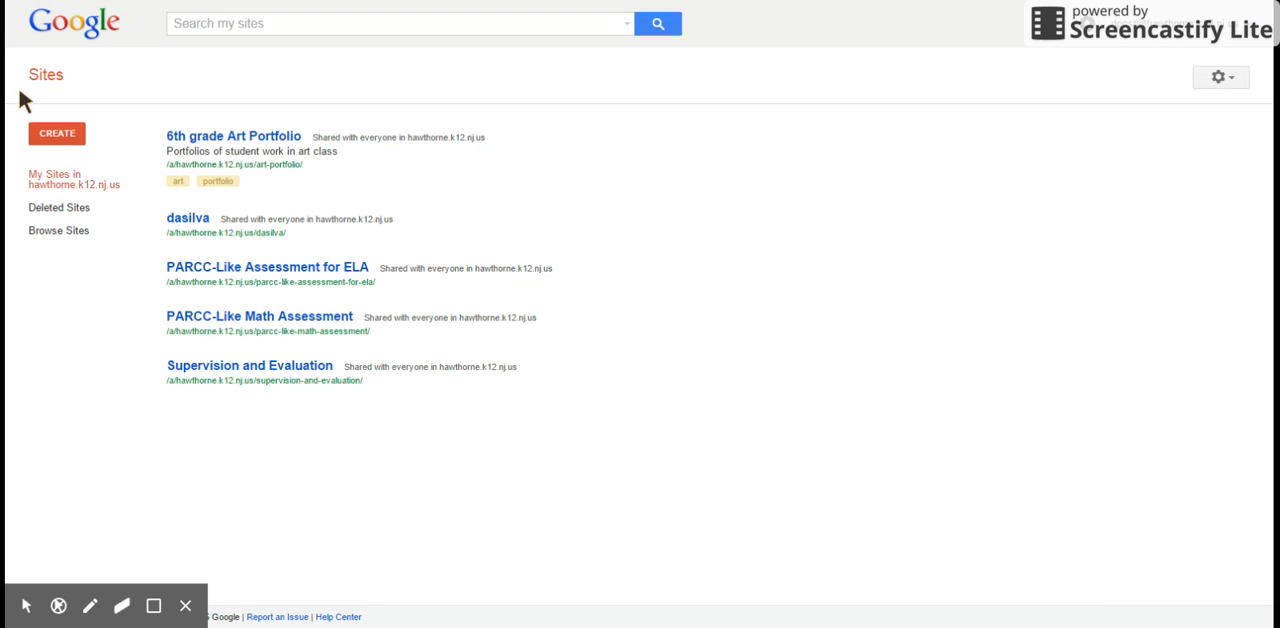
# Step: Start a new site from the blank template and name it Demonstration
pyautogui.click(69, 135)
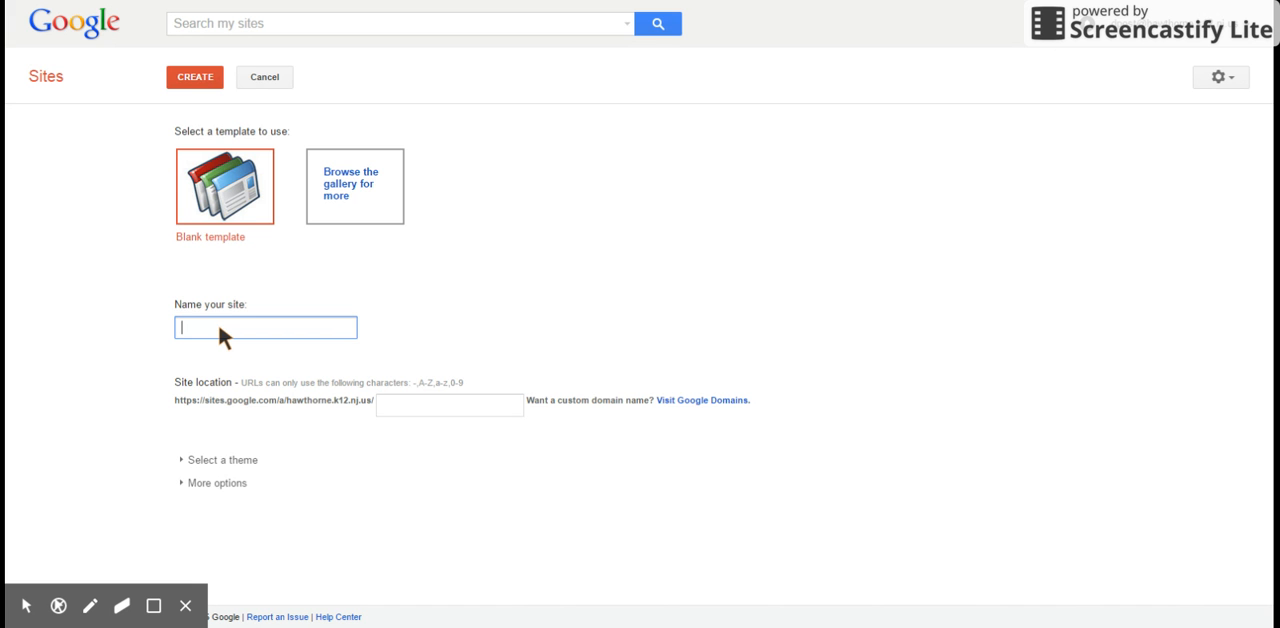
pyautogui.write('onstration')
# Step: Choose the Terra: Ice theme for the new site and create the site
pyautogui.click(195, 459)
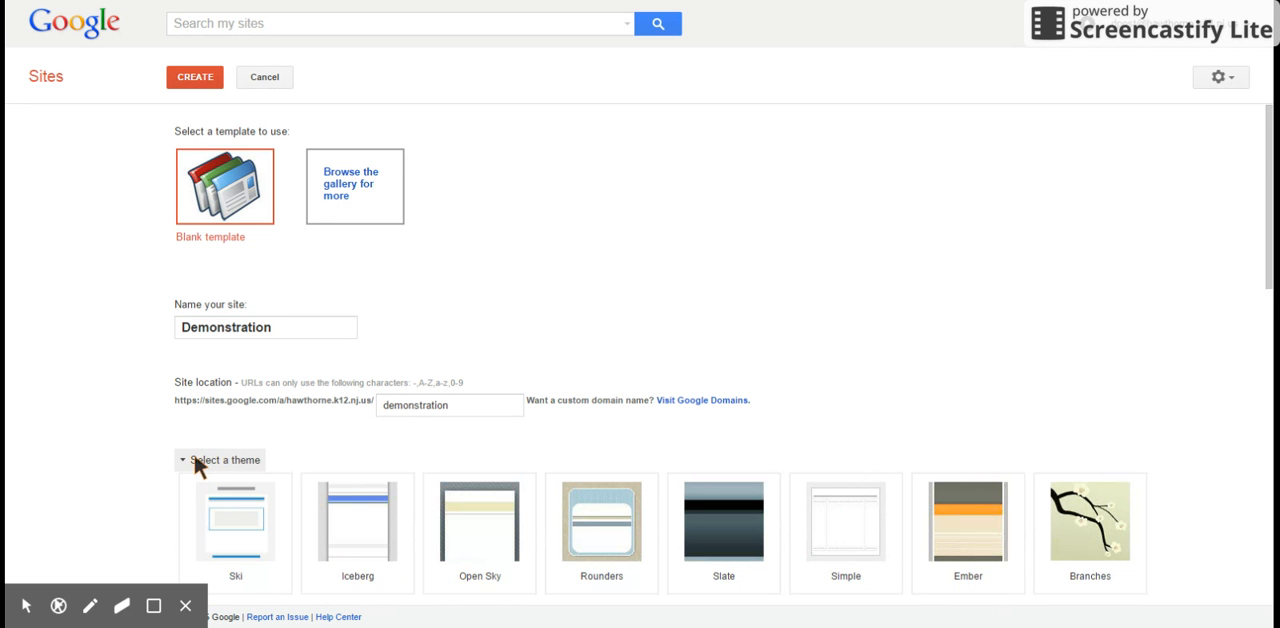
pyautogui.scroll(-3, 1160, 305)
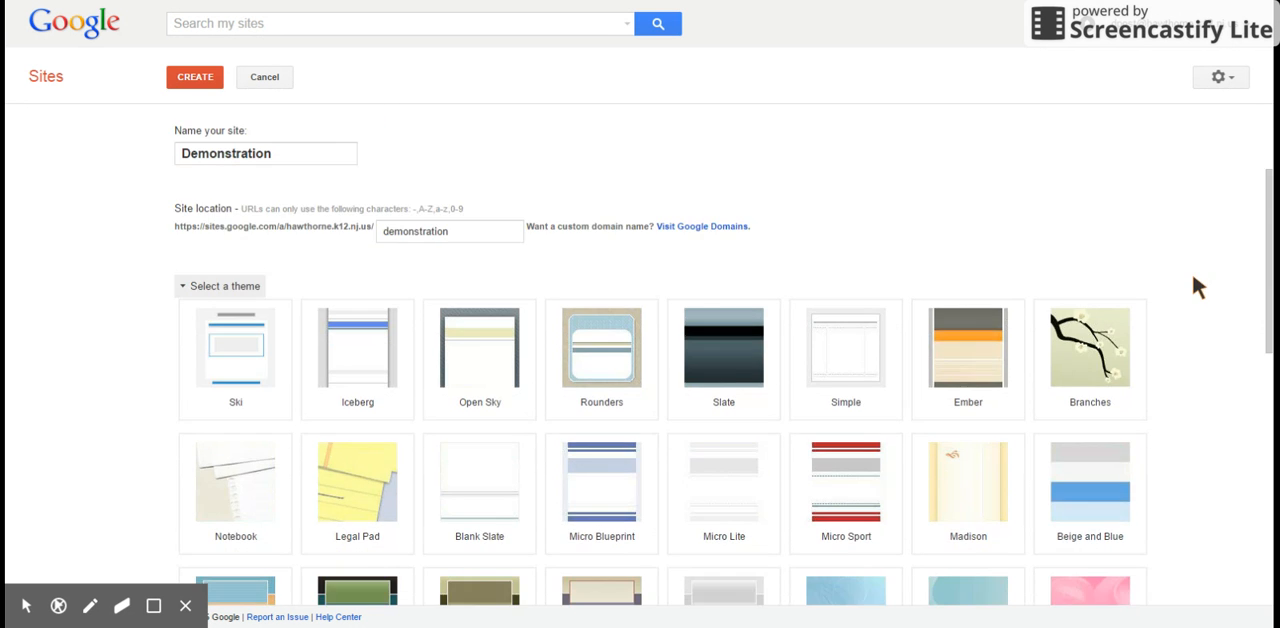
pyautogui.scroll(-4, 1213, 200)
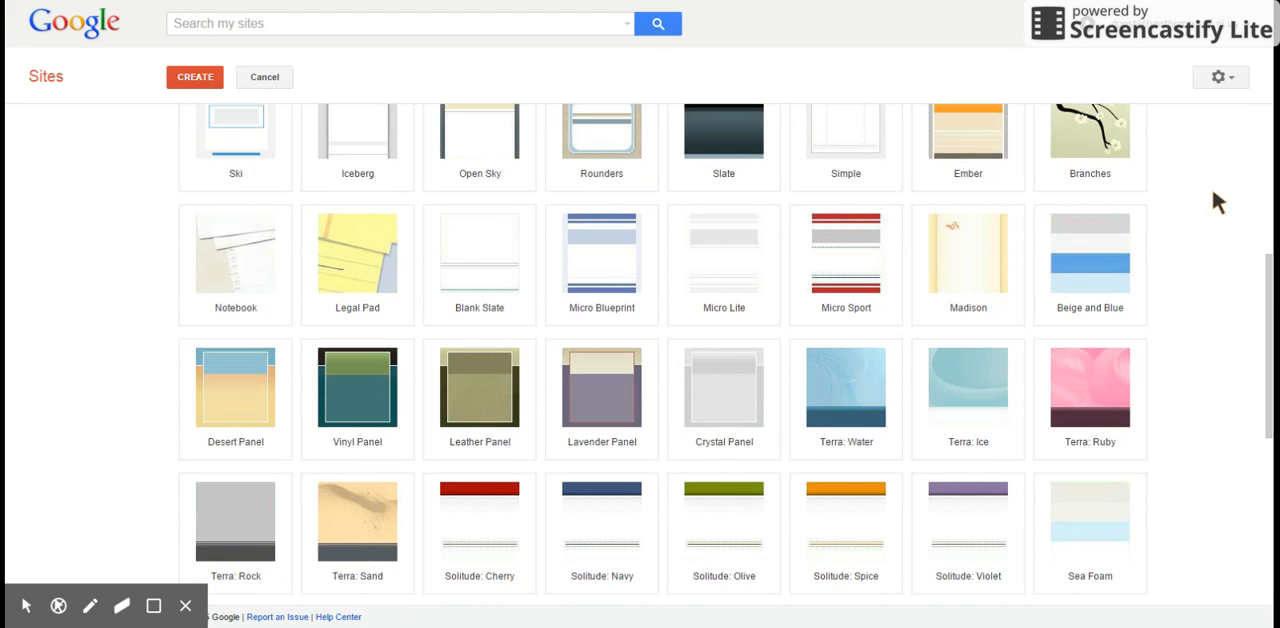
pyautogui.click(956, 383)
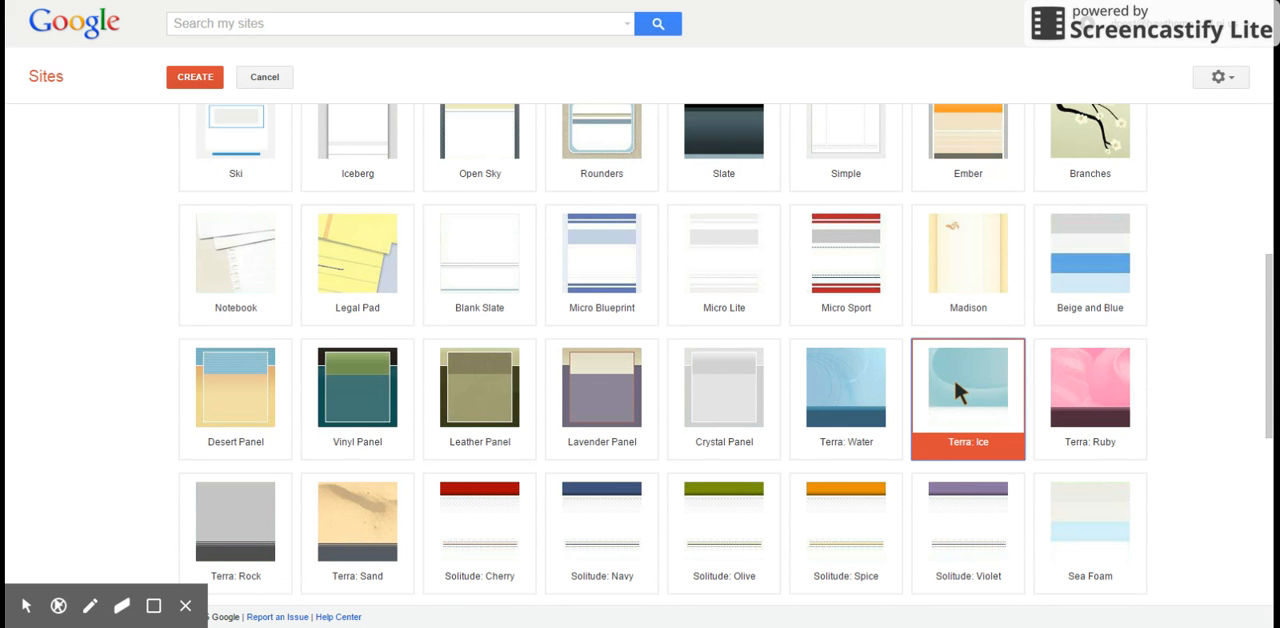
pyautogui.scroll(5, 1186, 340)
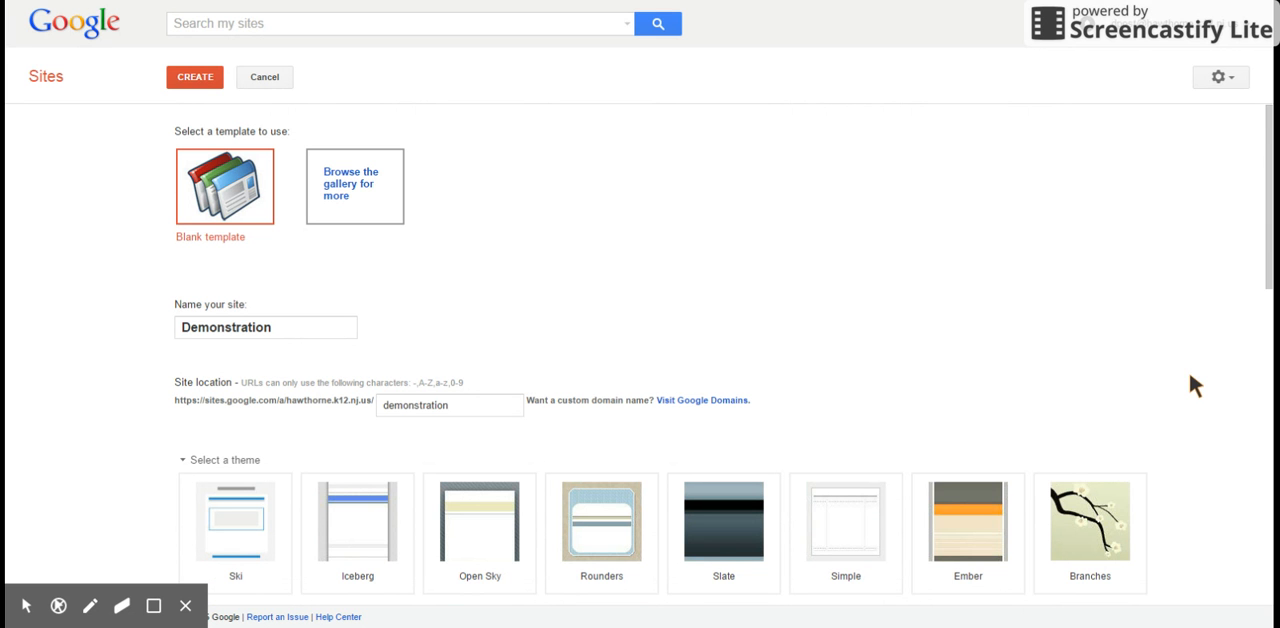
pyautogui.click(190, 80)
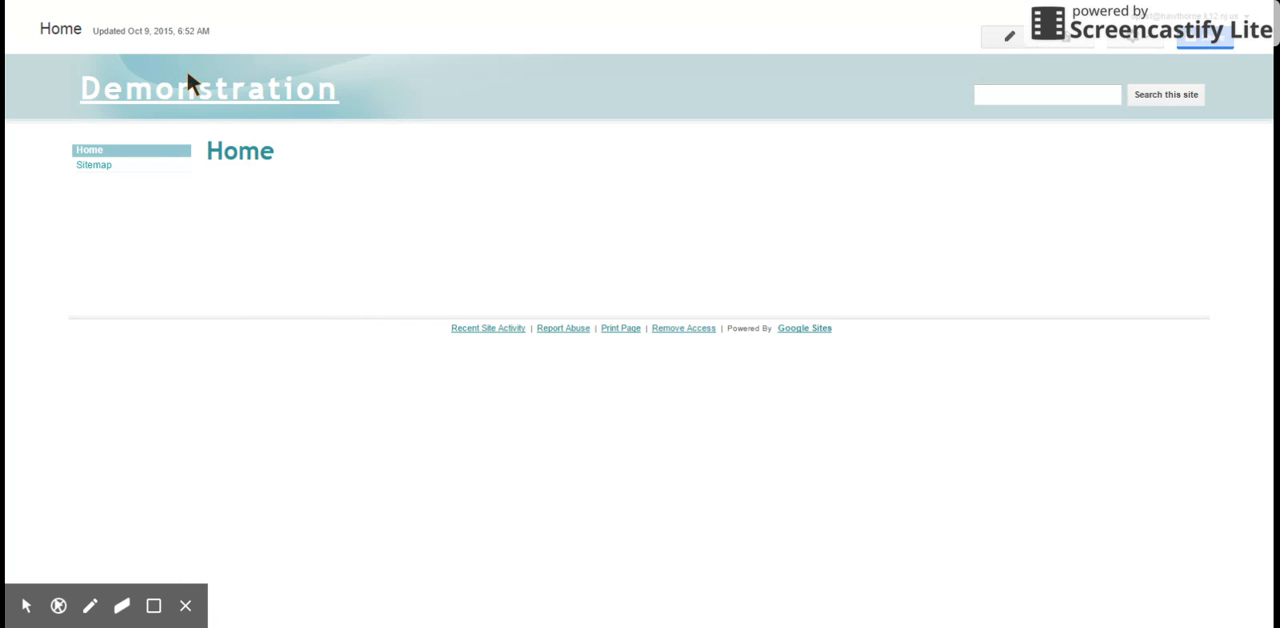
# Step: Edit the home page and embed the Drive document Google Classroom - "How To" Guide with its default display settings
pyautogui.click(1008, 47)
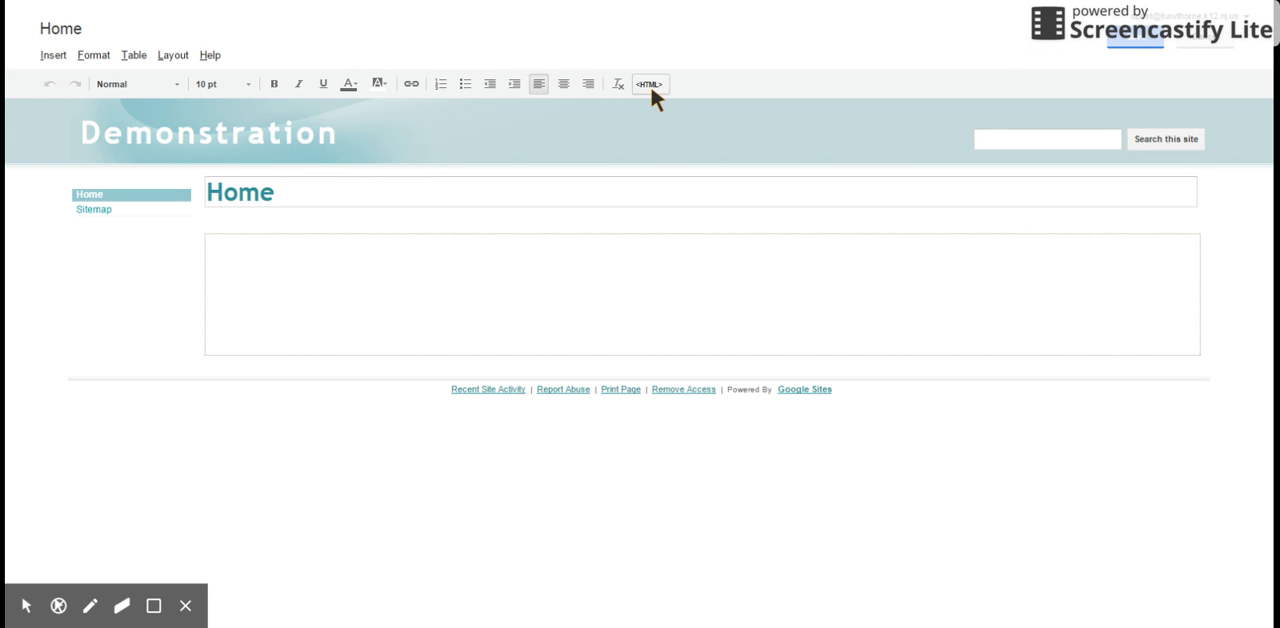
pyautogui.click(53, 56)
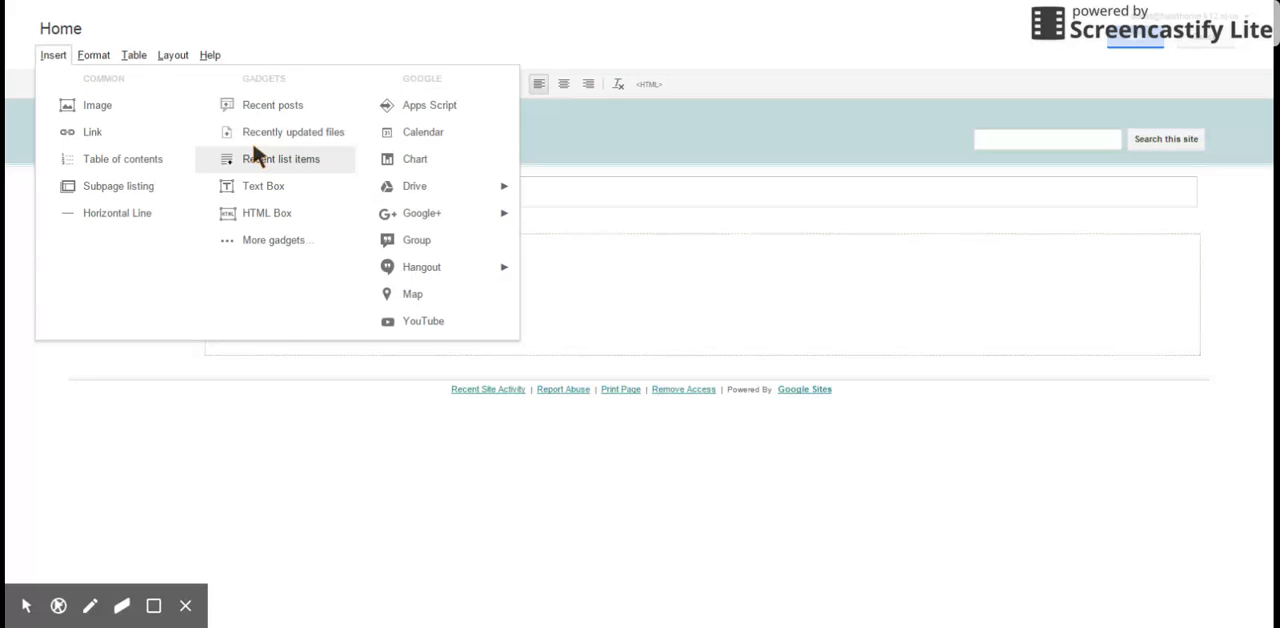
pyautogui.moveTo(420, 188)
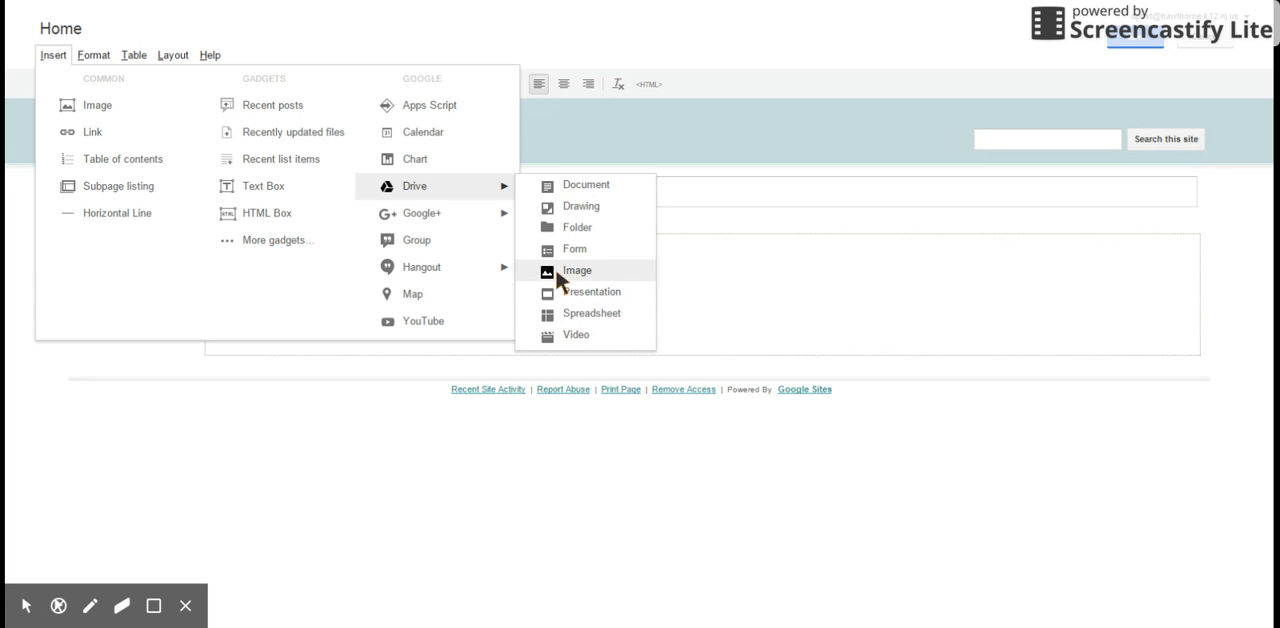
pyautogui.click(580, 185)
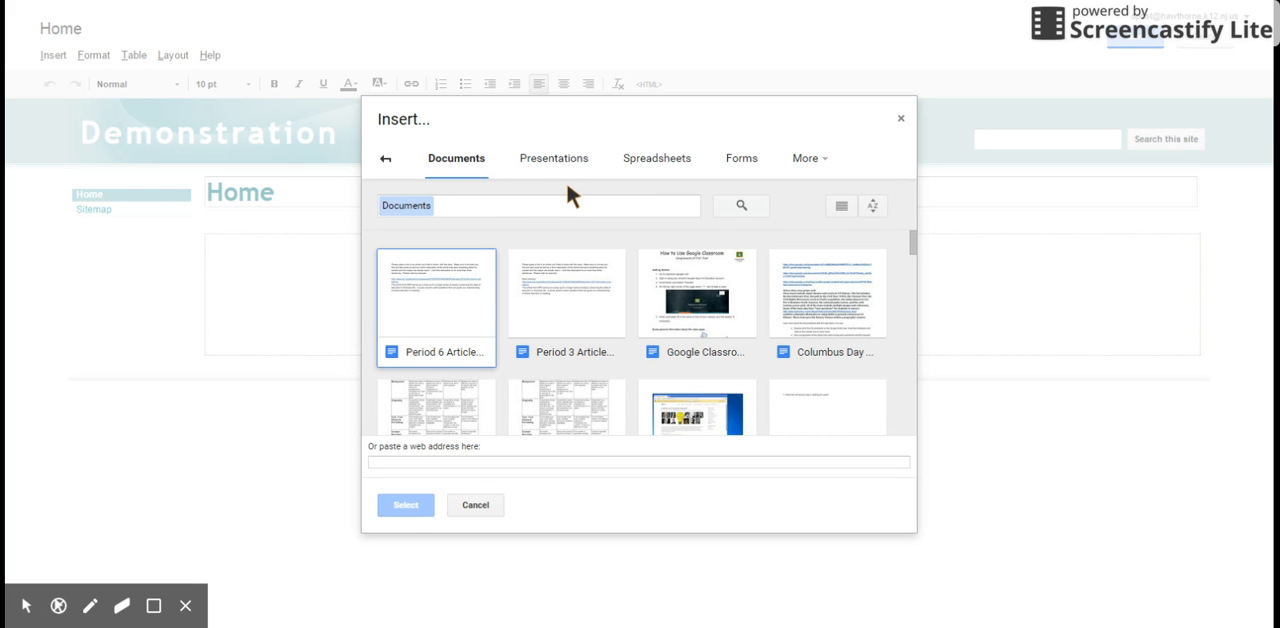
pyautogui.click(680, 298)
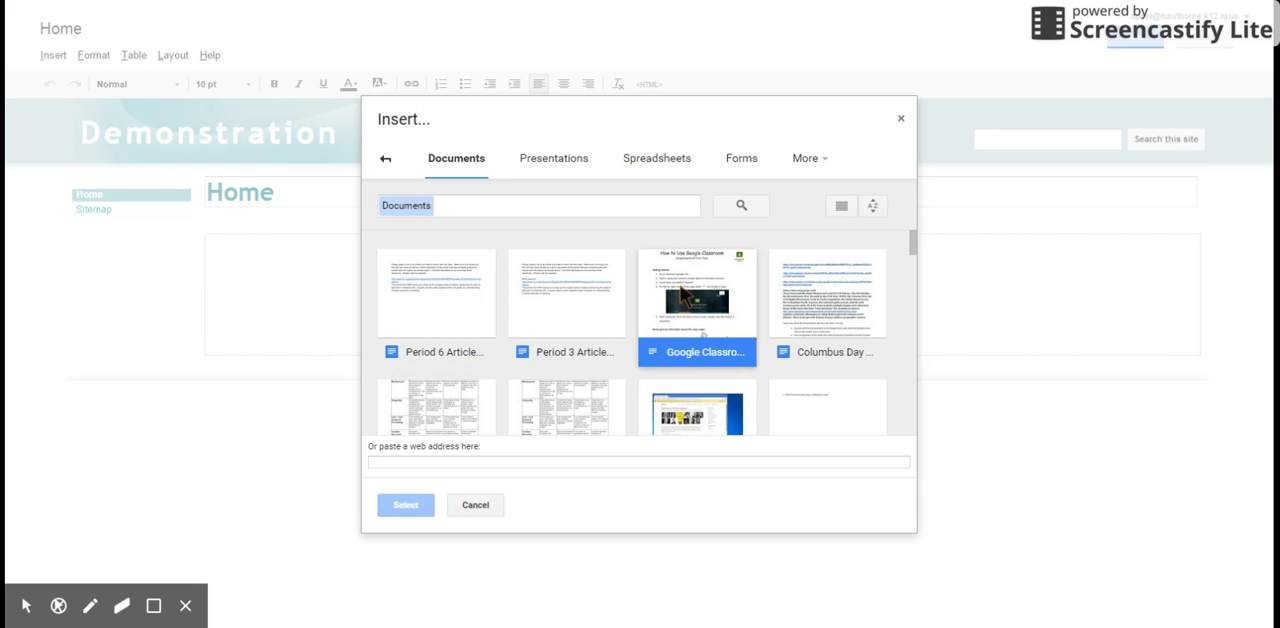
pyautogui.click(395, 505)
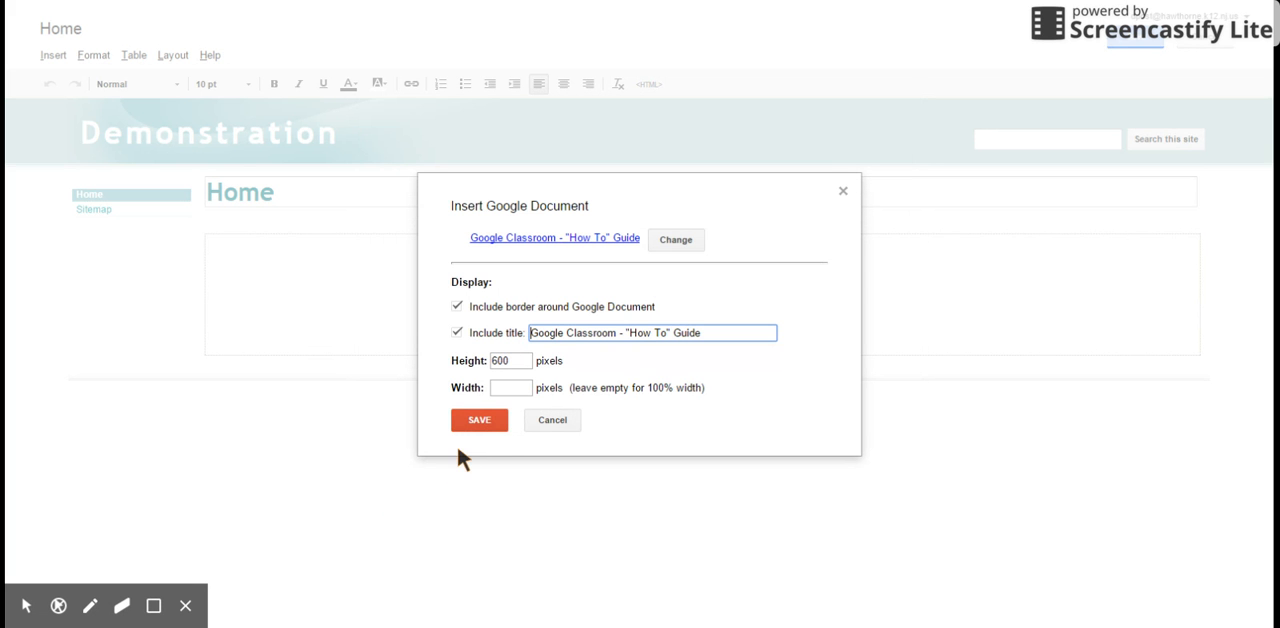
pyautogui.click(476, 421)
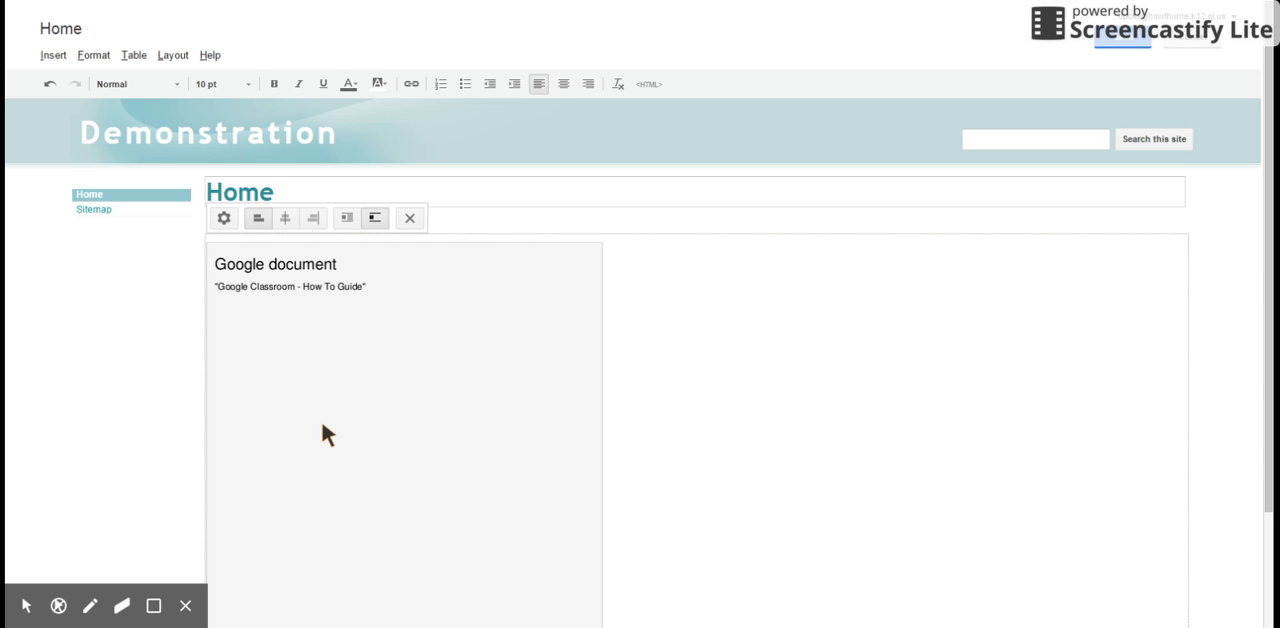
# Step: Change the home page's title to Google Classroom and save the page
pyautogui.click(270, 190)
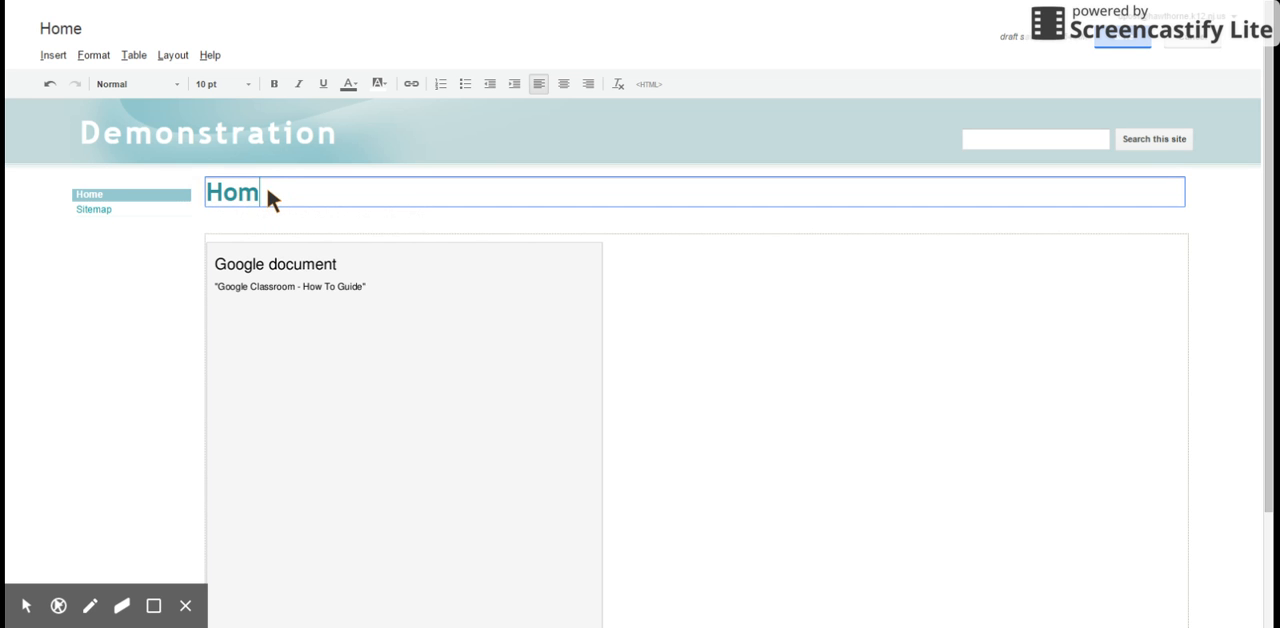
pyautogui.press('BackSpace')
pyautogui.press('BackSpace')
pyautogui.press('BackSpace')
pyautogui.write('C')
pyautogui.press('BackSpace')
pyautogui.write('Google Classroom')
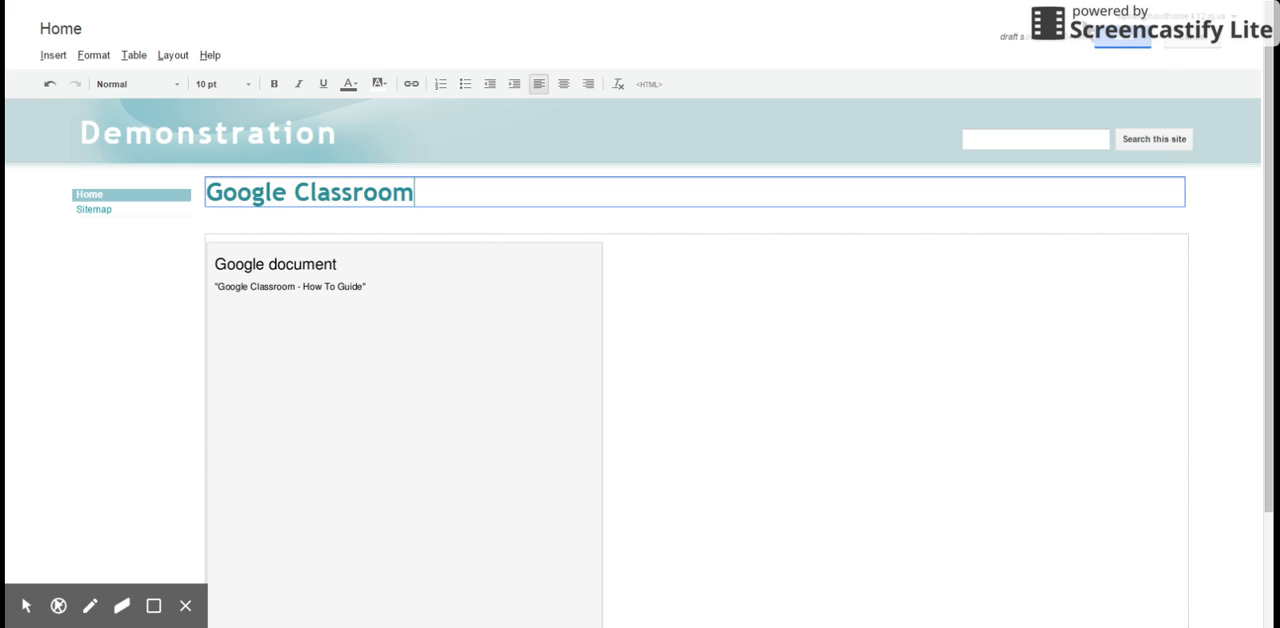
pyautogui.click(1117, 44)
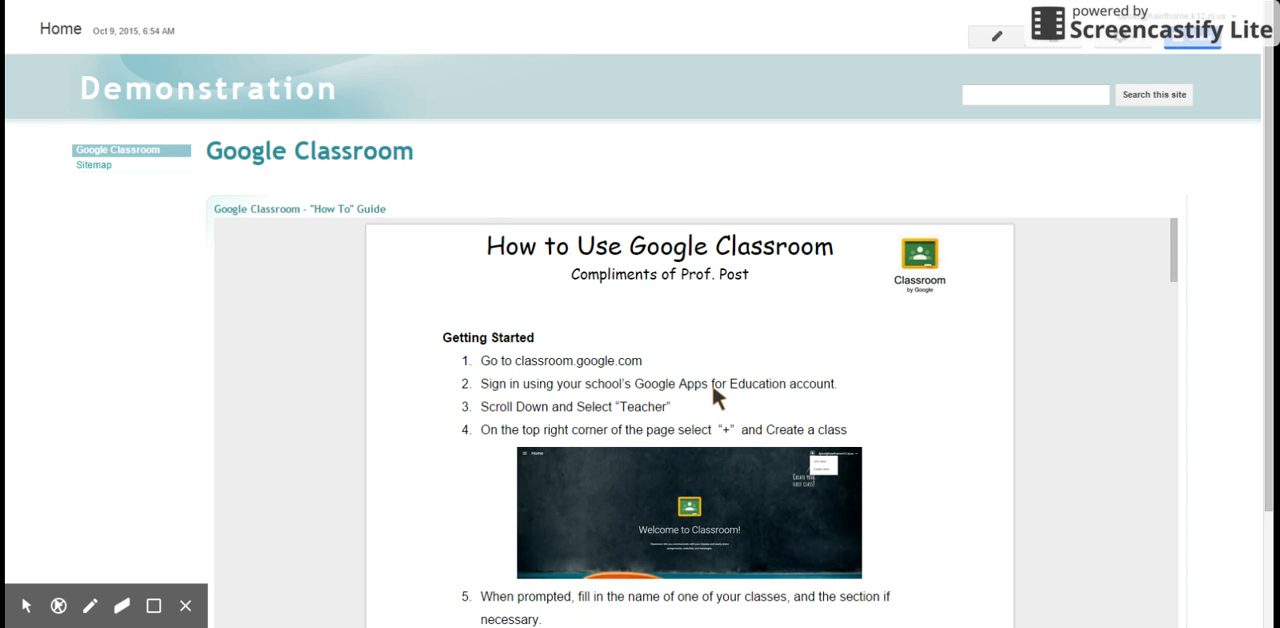
# Step: Start a new page in the Demonstration site and name it Google Documents
pyautogui.click(1048, 42)
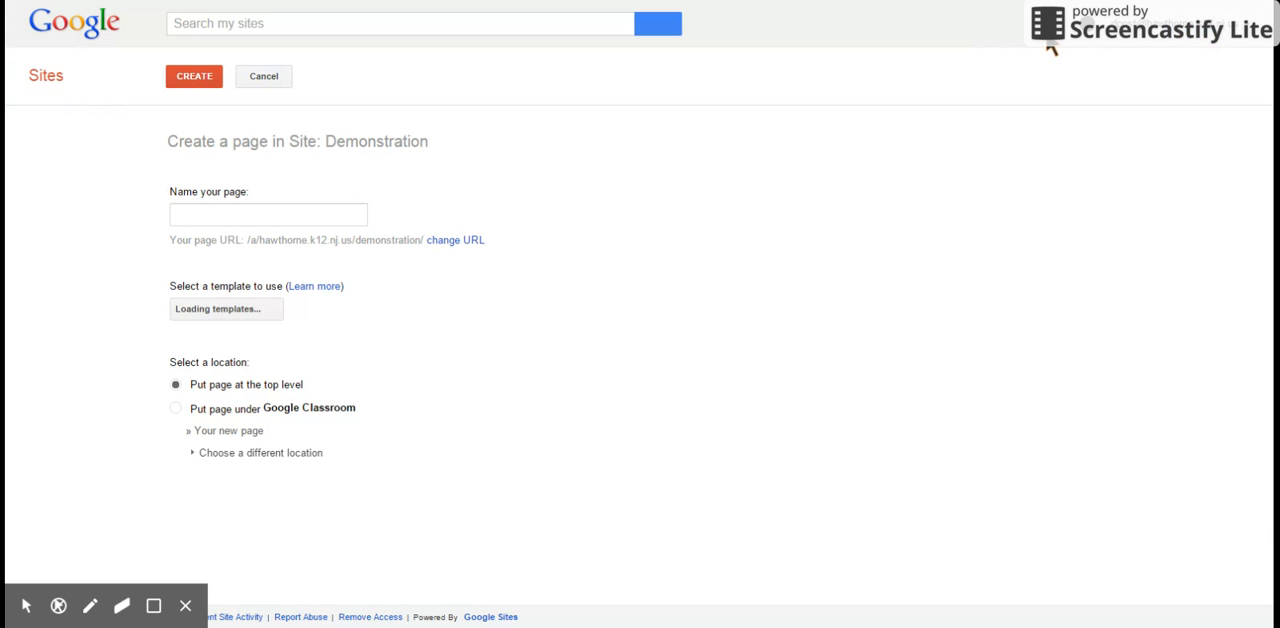
pyautogui.click(330, 218)
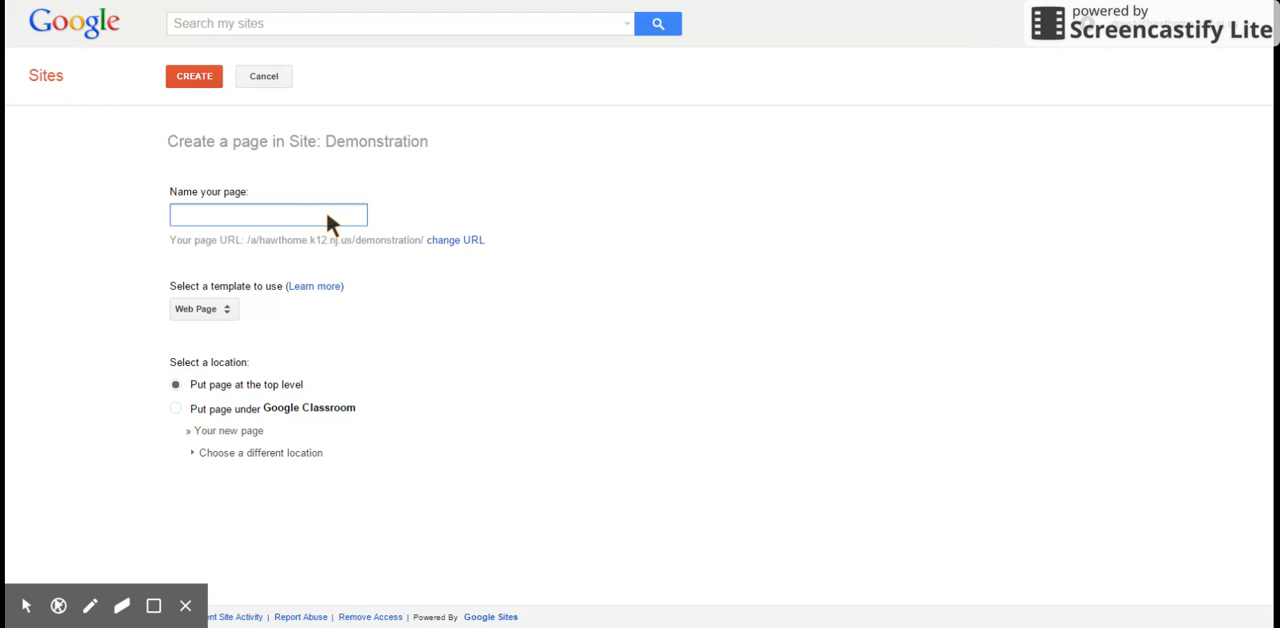
pyautogui.write('Docu')
pyautogui.press('BackSpace')
pyautogui.press('BackSpace')
pyautogui.press('BackSpace')
pyautogui.press('BackSpace')
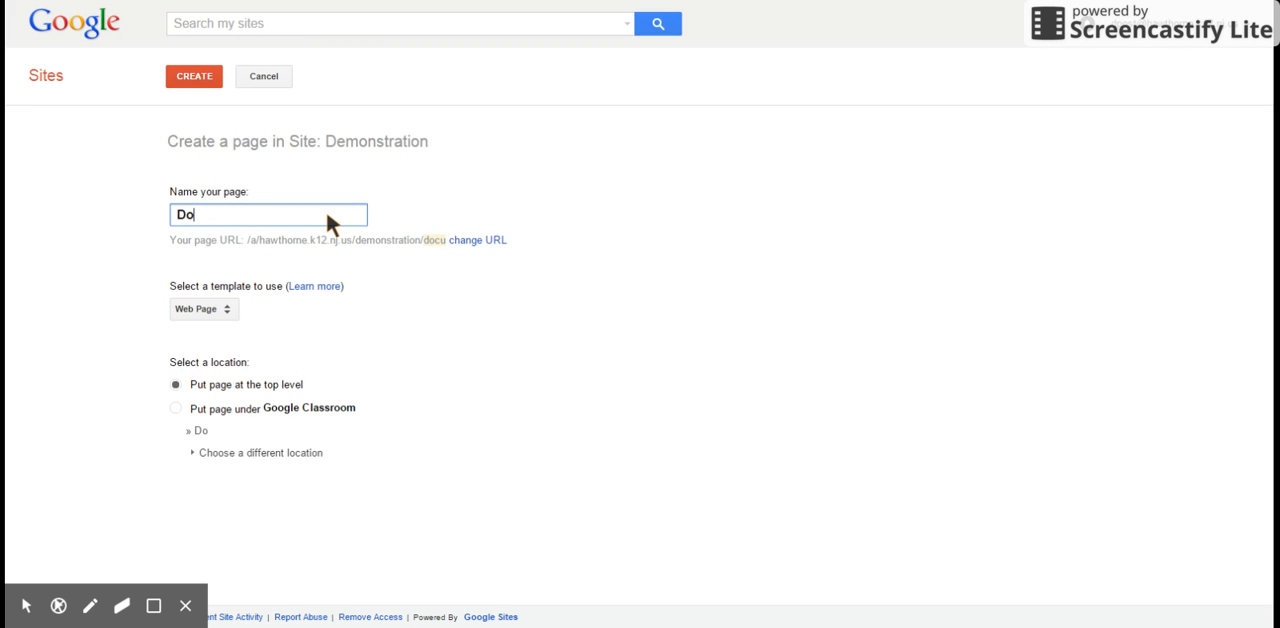
pyautogui.write('Google Docu')
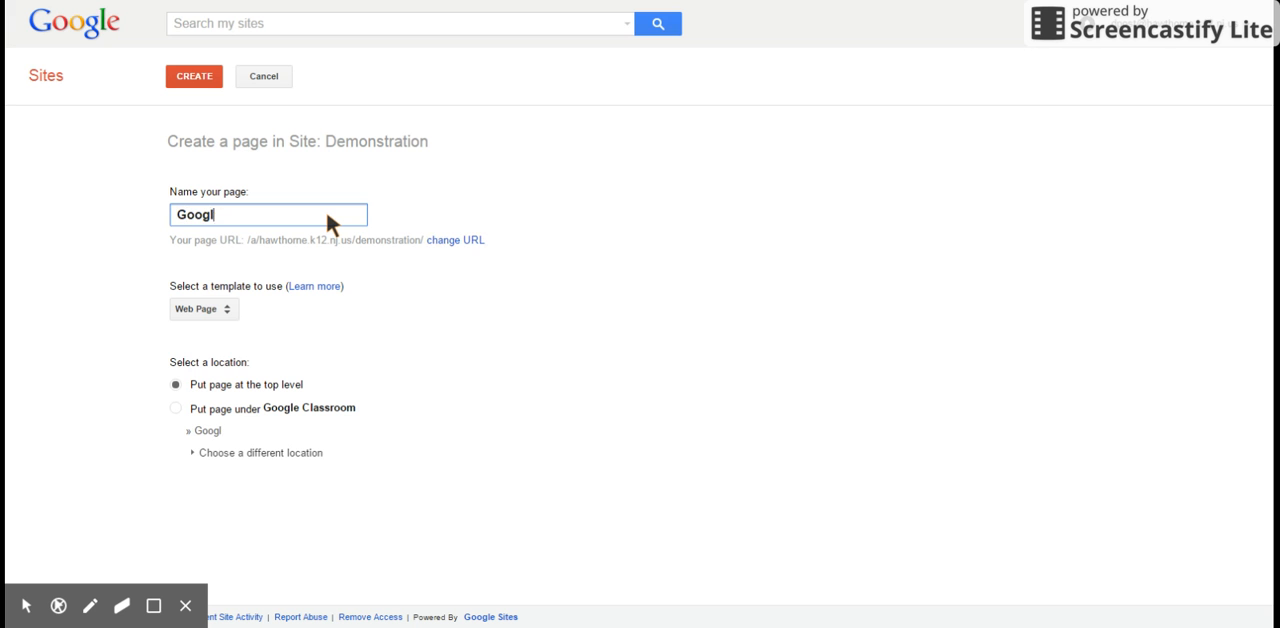
pyautogui.write('ments')
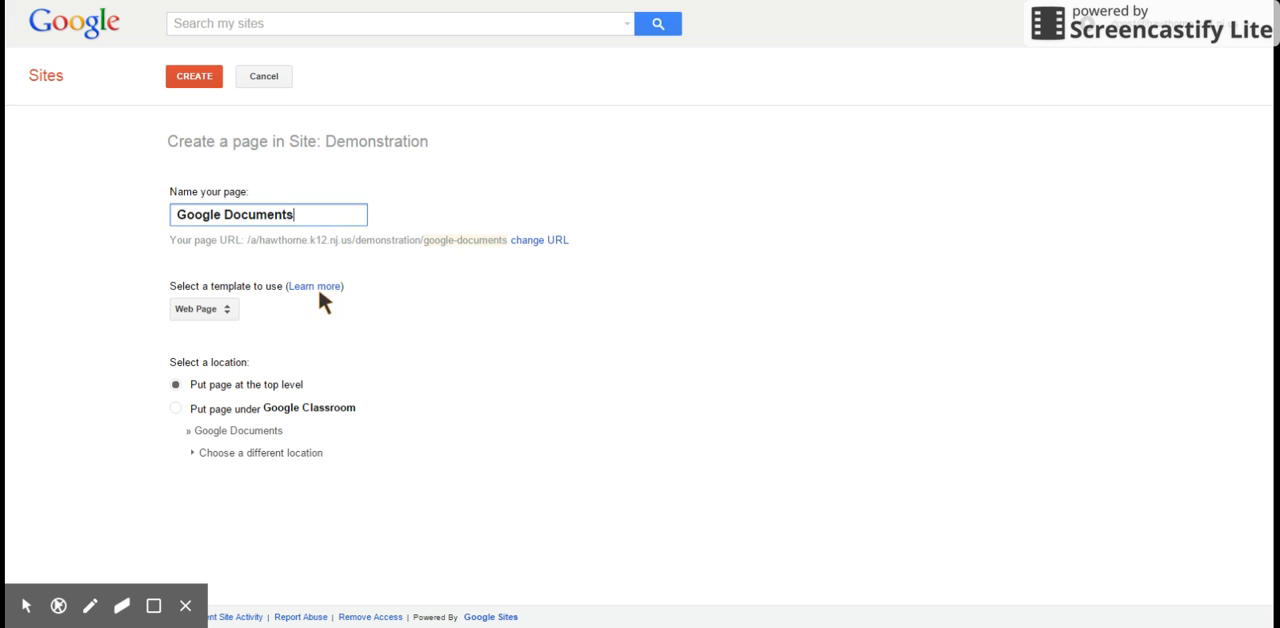
# Step: Select the Web Page template for the new page and create it at the top level
pyautogui.click(191, 312)
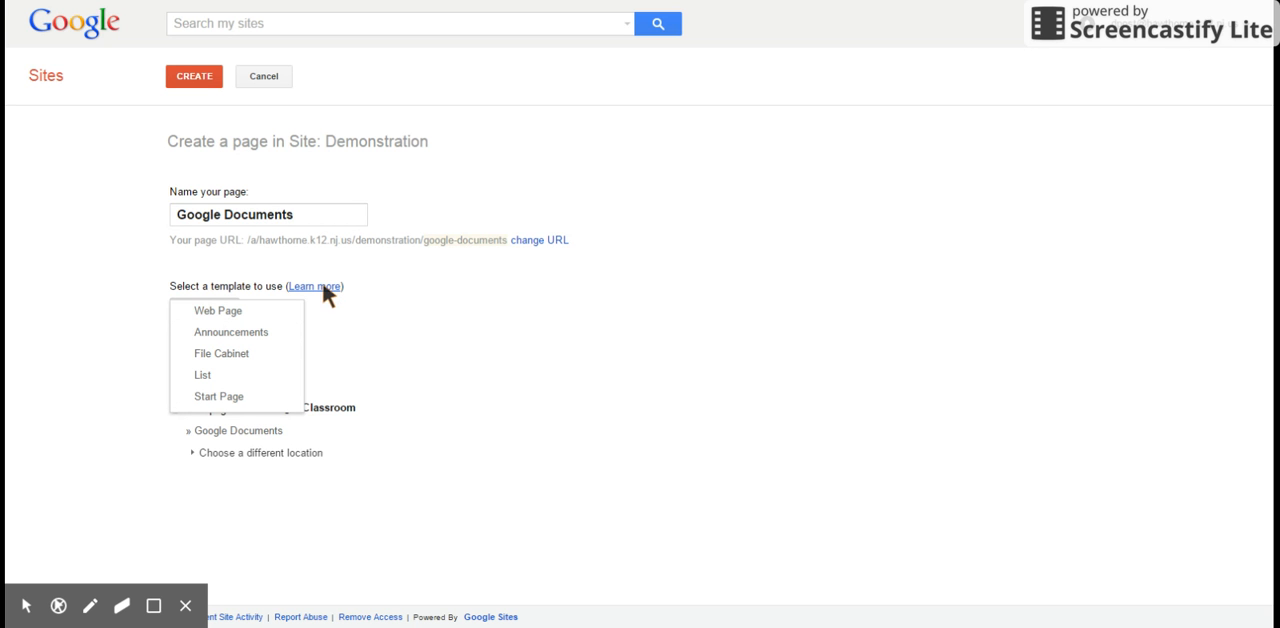
pyautogui.click(213, 312)
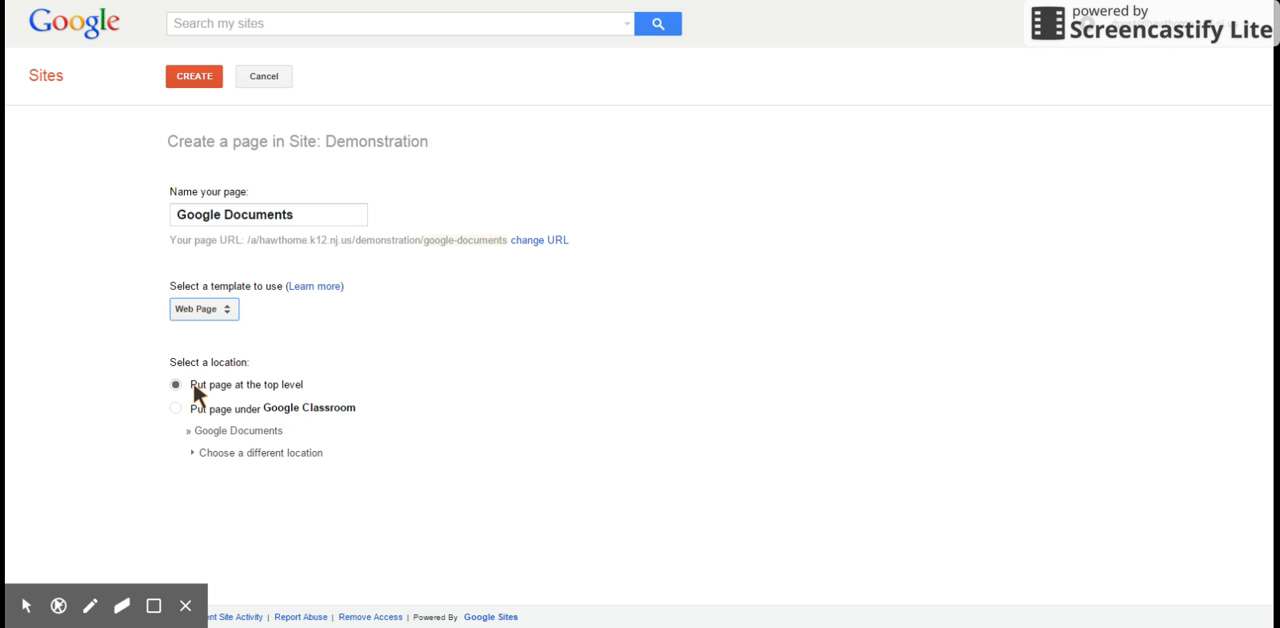
pyautogui.click(195, 84)
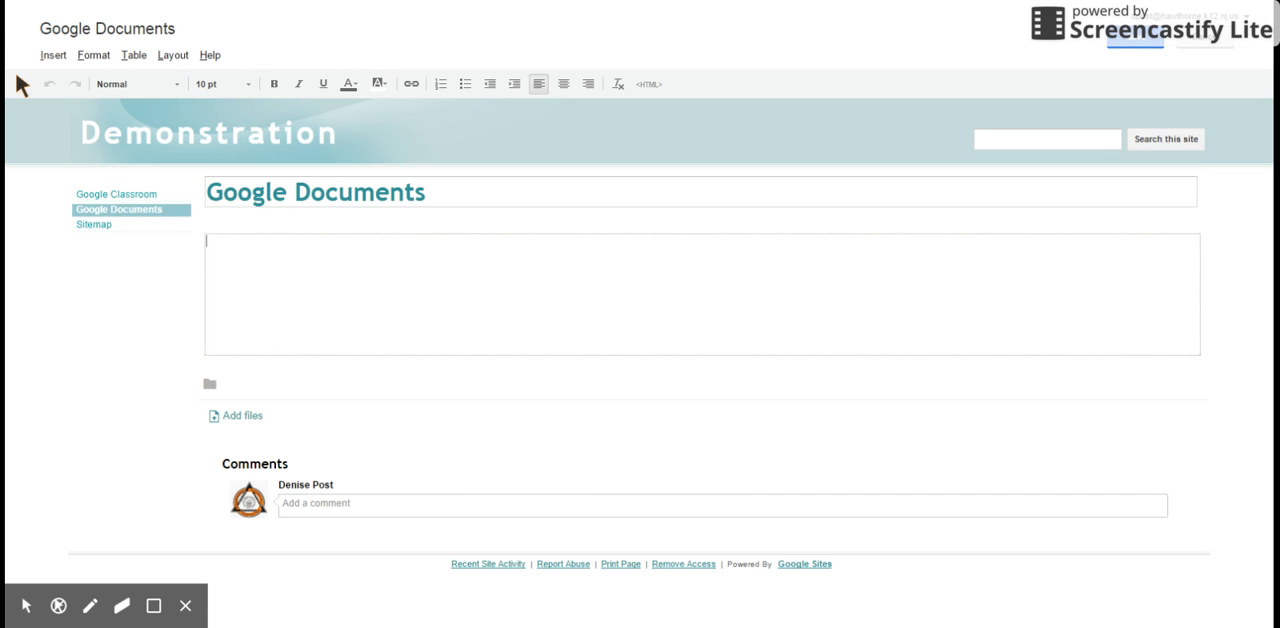
# Step: Search Drive documents for "doc" and embed "How to share a document" in the Google Documents page with default display settings
pyautogui.click(50, 56)
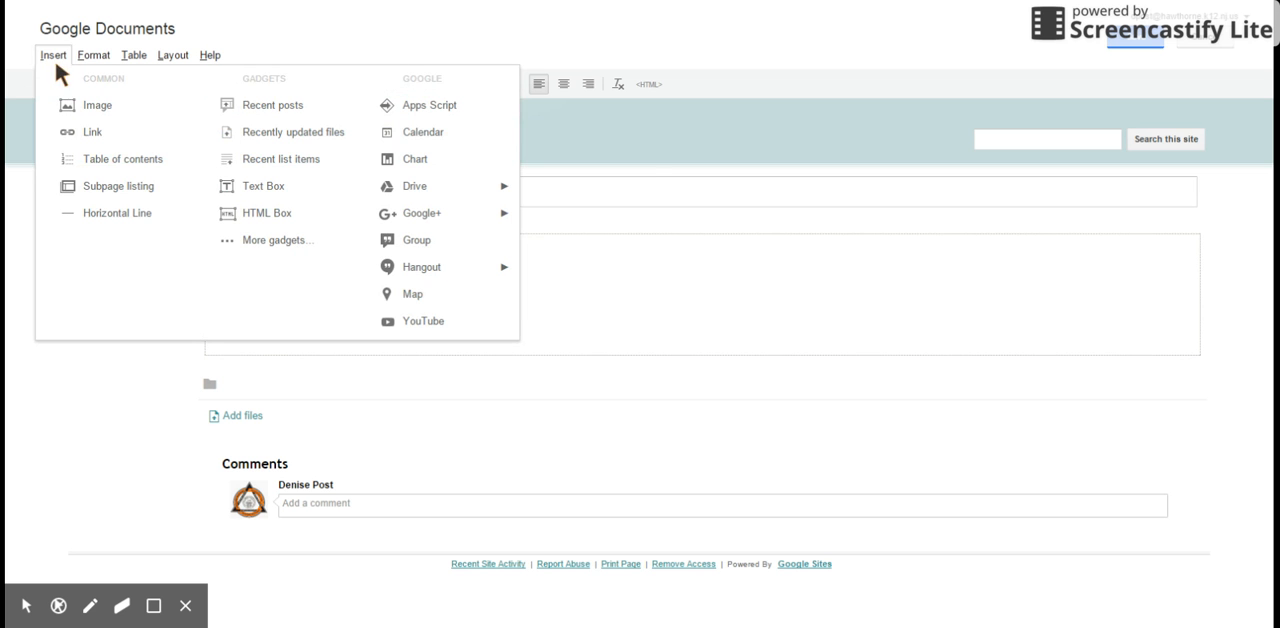
pyautogui.moveTo(416, 193)
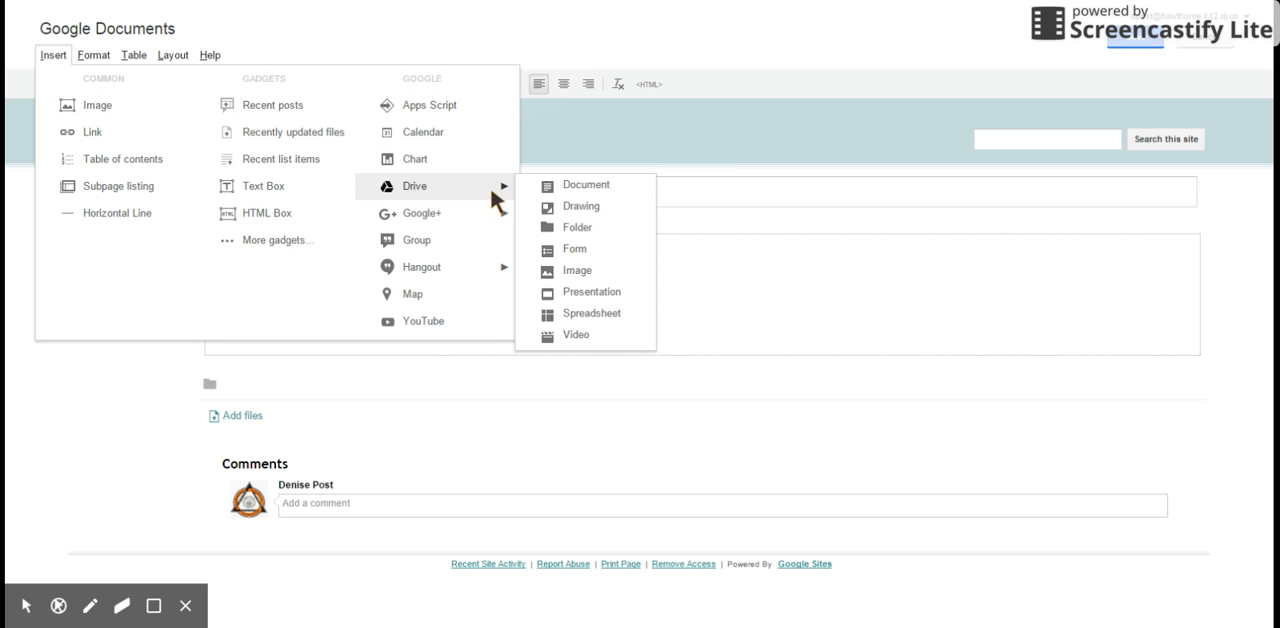
pyautogui.click(558, 188)
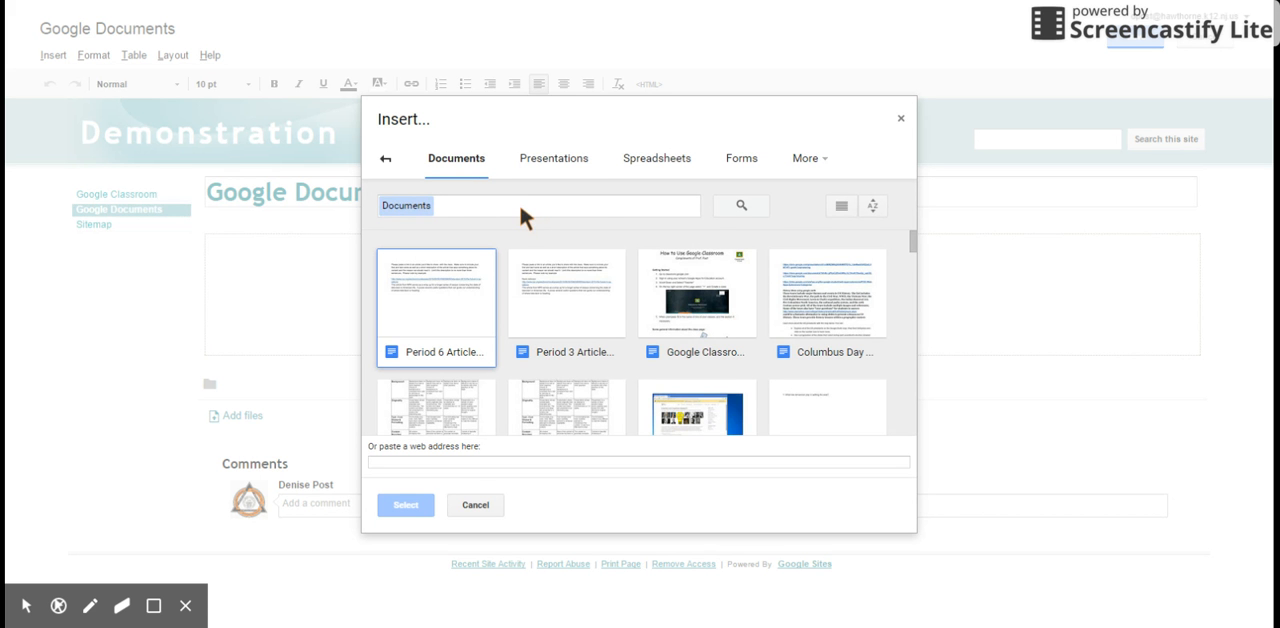
pyautogui.write('doc')
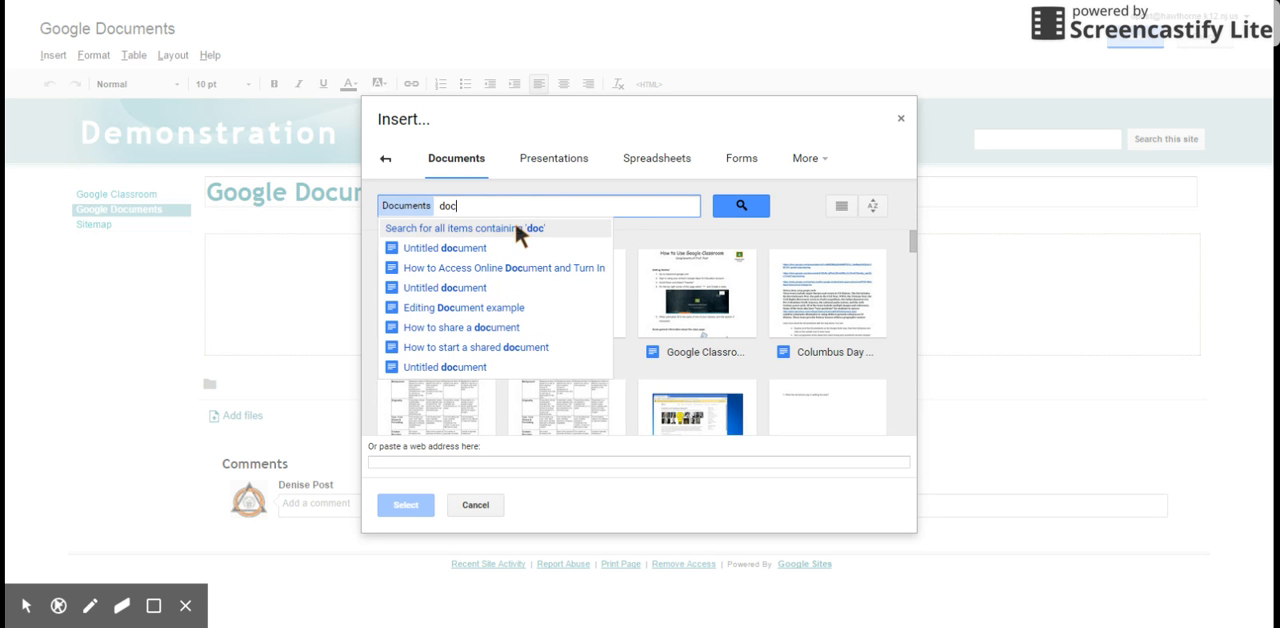
pyautogui.click(459, 331)
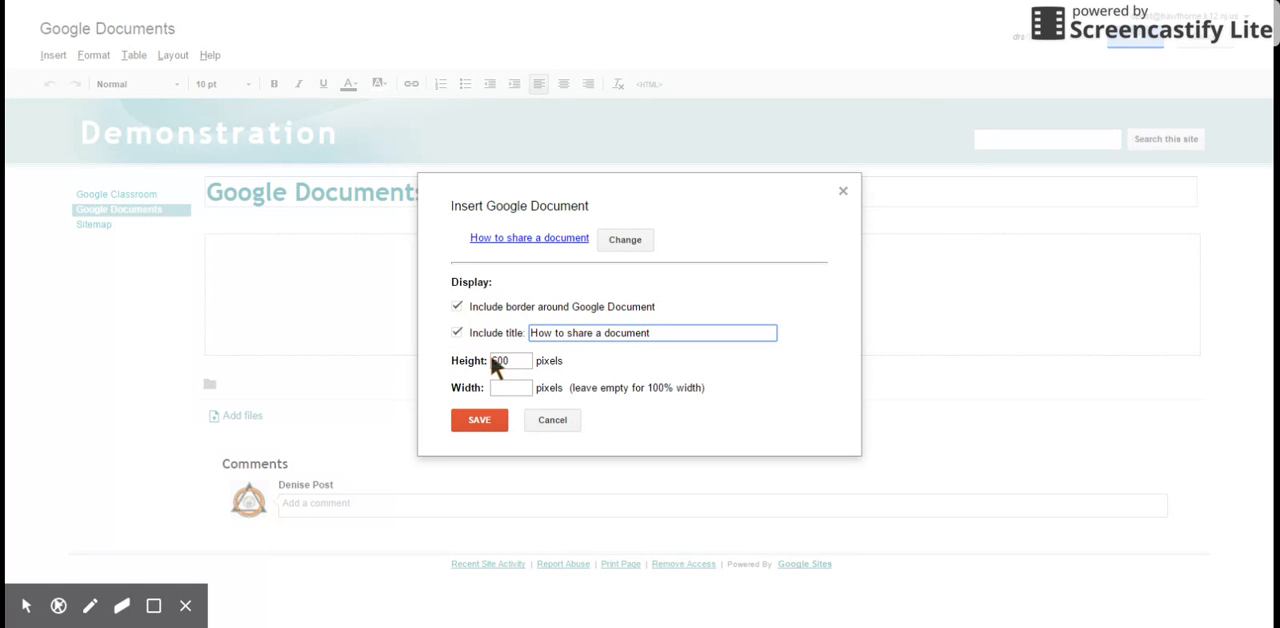
pyautogui.click(480, 421)
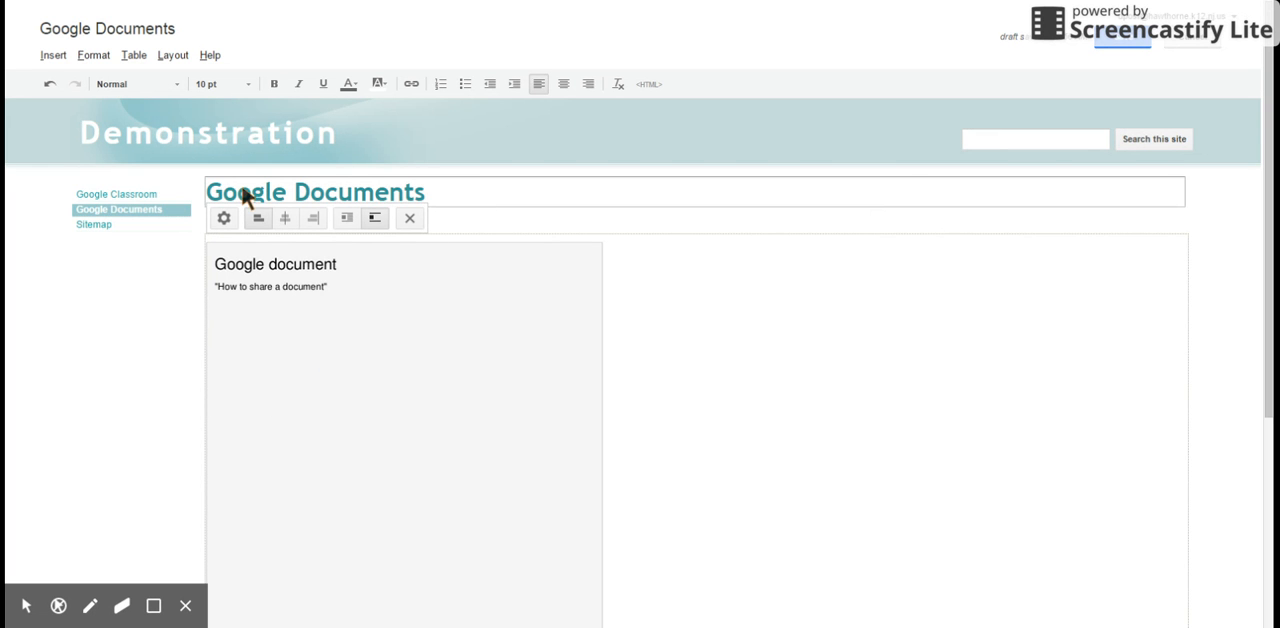
# Step: Center the embedded document on the Google Documents page and save the page
pyautogui.click(285, 218)
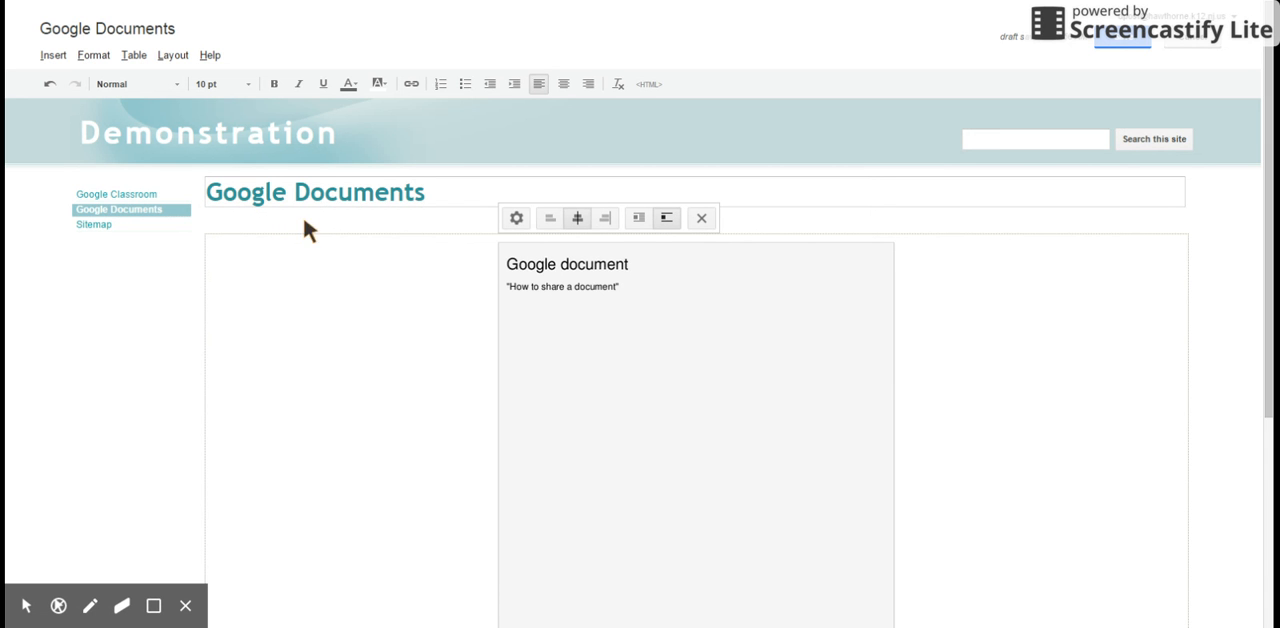
pyautogui.click(1115, 42)
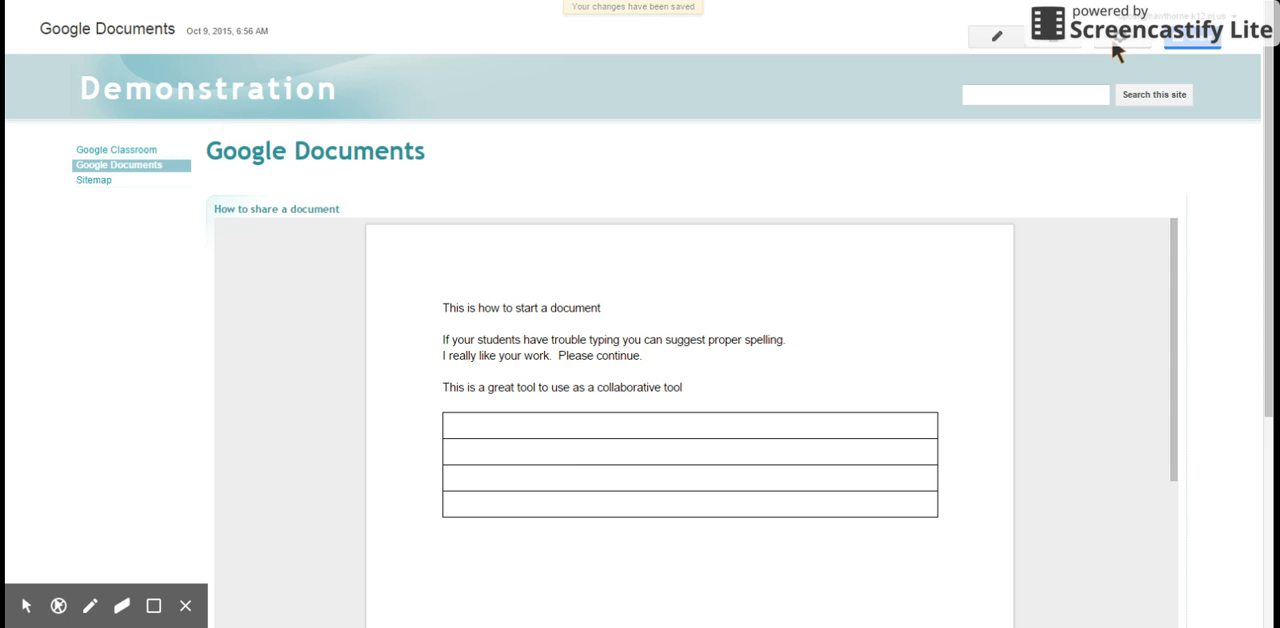
# Step: Check the site navigation by visiting the Google Classroom page and returning to the Google Documents page
pyautogui.click(83, 152)
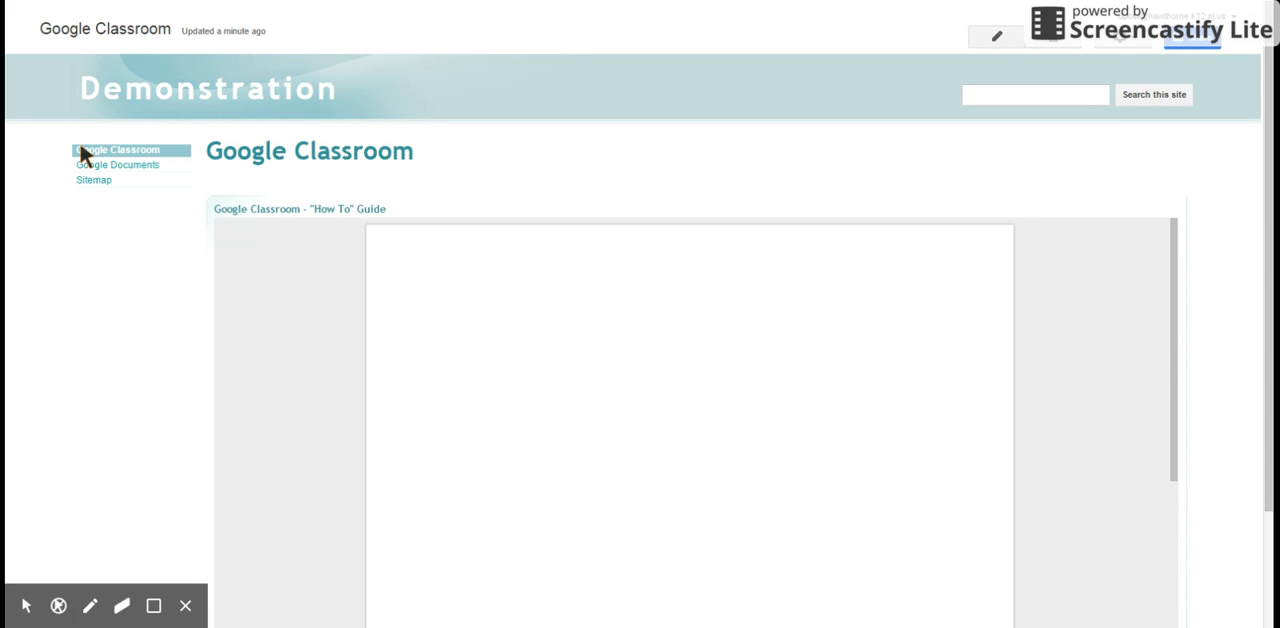
pyautogui.click(131, 166)
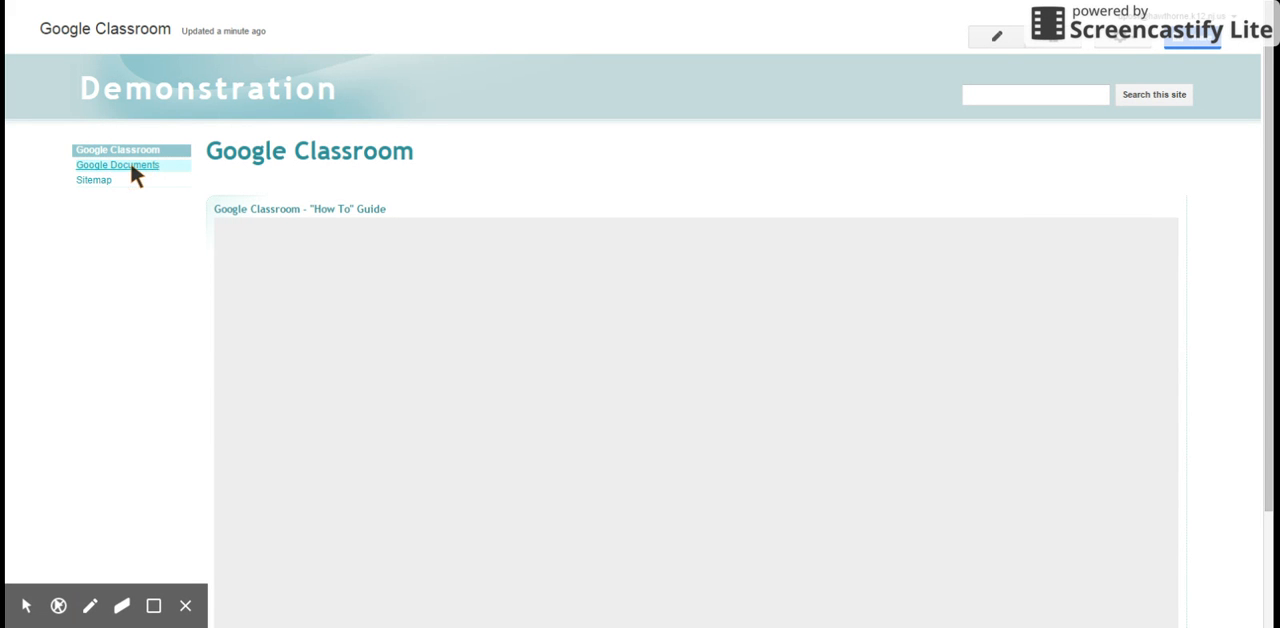